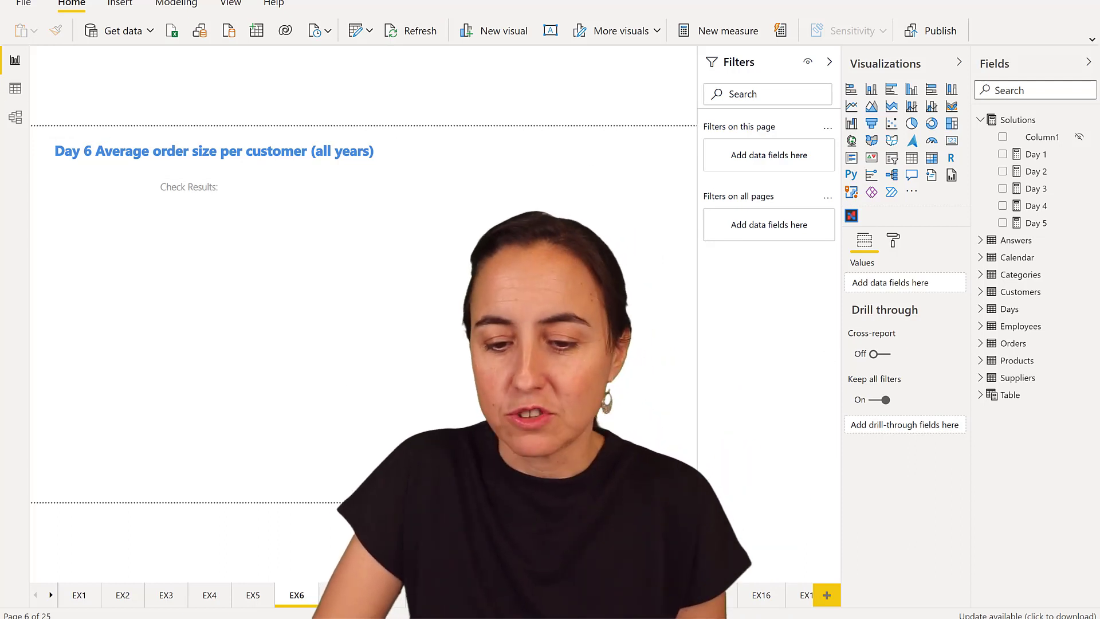
Step: Start a table visual with ContactName, then make it taller and move it up and right
{"action": "left_click", "coordinate": [1025, 87]}
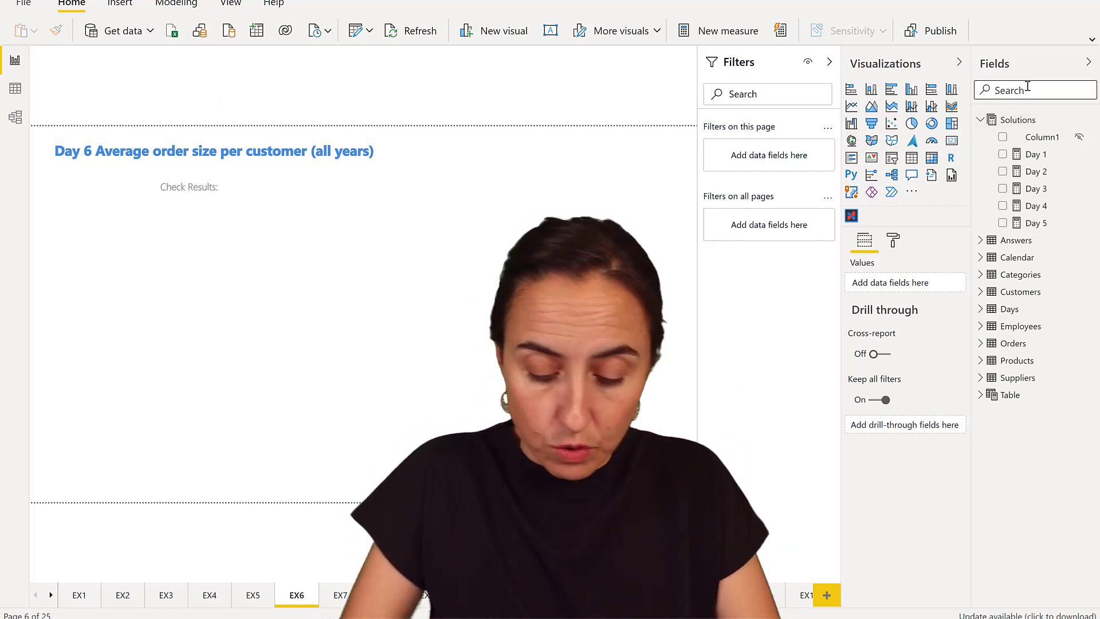
{"action": "type", "text": "pro"}
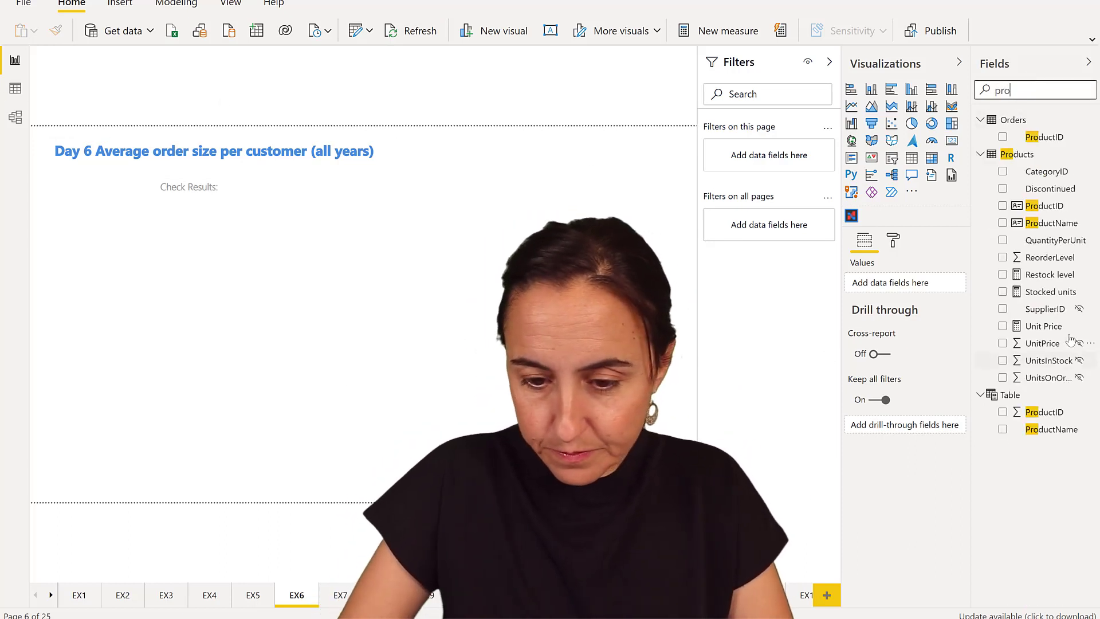
{"action": "double_click", "coordinate": [1001, 90]}
{"action": "type", "text": "cust"}
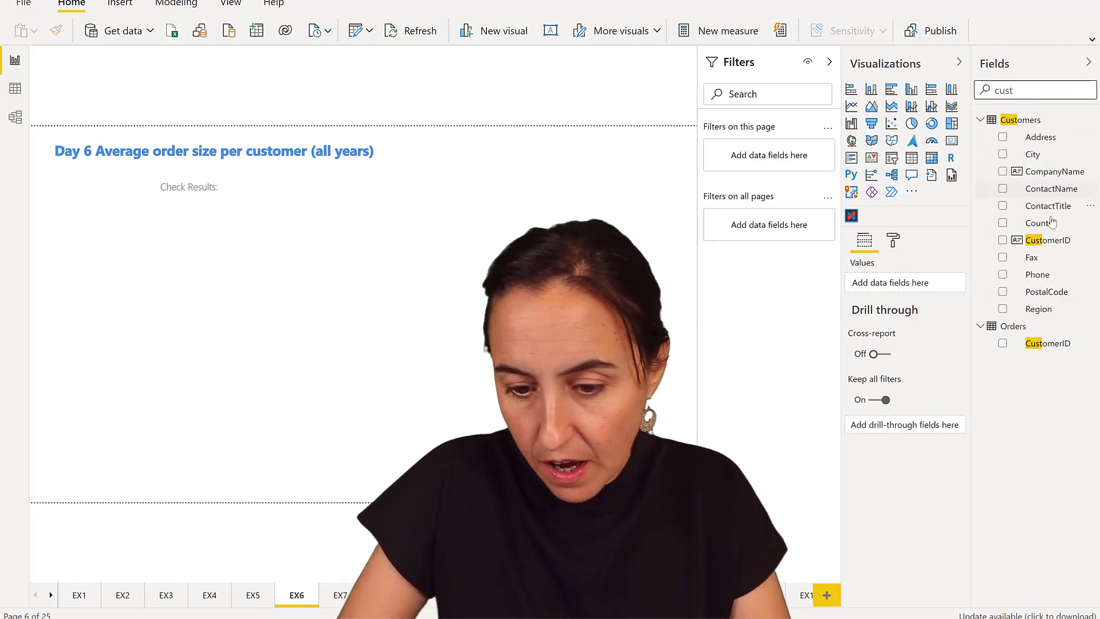
{"action": "left_click_drag", "start_coordinate": [1051, 189], "coordinate": [135, 307]}
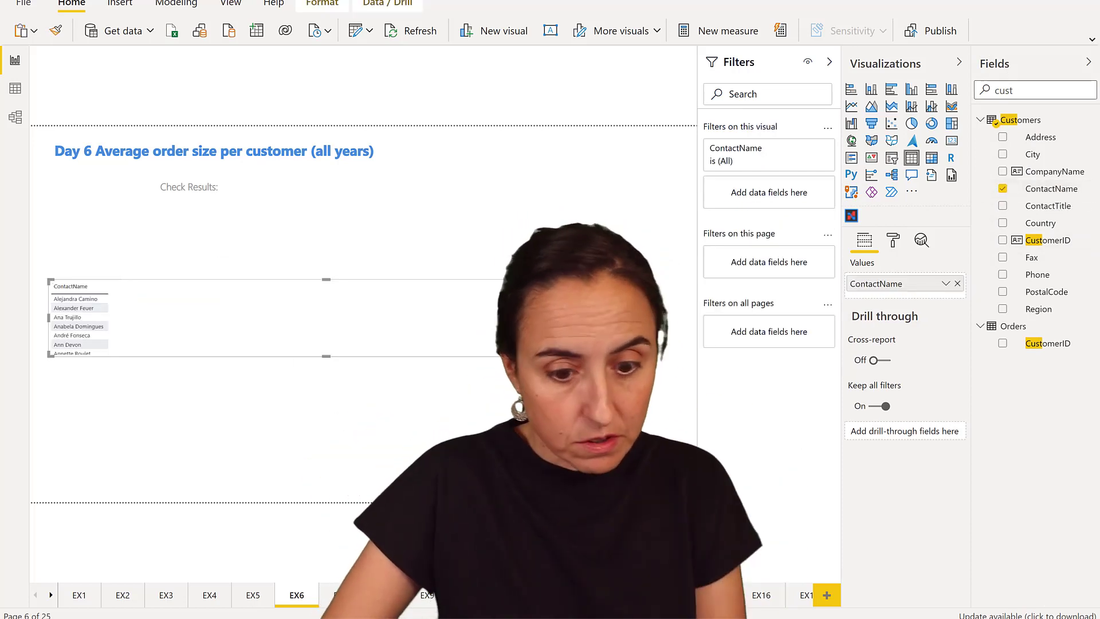
{"action": "left_click_drag", "start_coordinate": [326, 356], "coordinate": [326, 483]}
{"action": "left_click_drag", "start_coordinate": [299, 405], "coordinate": [326, 362]}
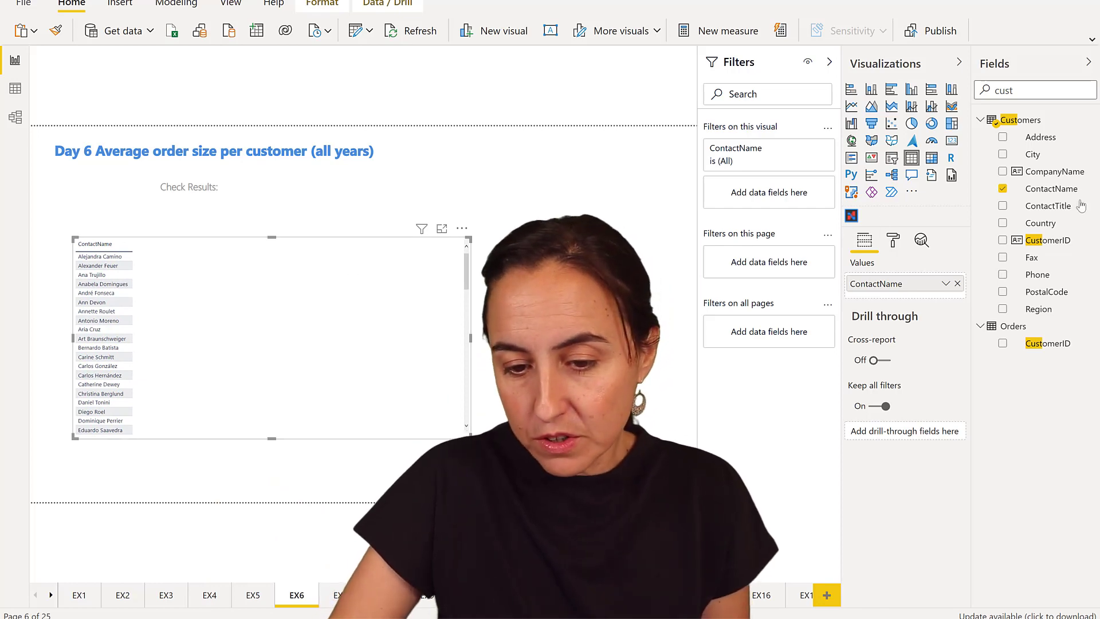
Step: Add OrderID and Orders ProductID to the table, with ProductID aggregated as Count
{"action": "double_click", "coordinate": [1032, 89]}
{"action": "type", "text": "order"}
{"action": "left_click_drag", "start_coordinate": [1046, 243], "coordinate": [259, 284]}
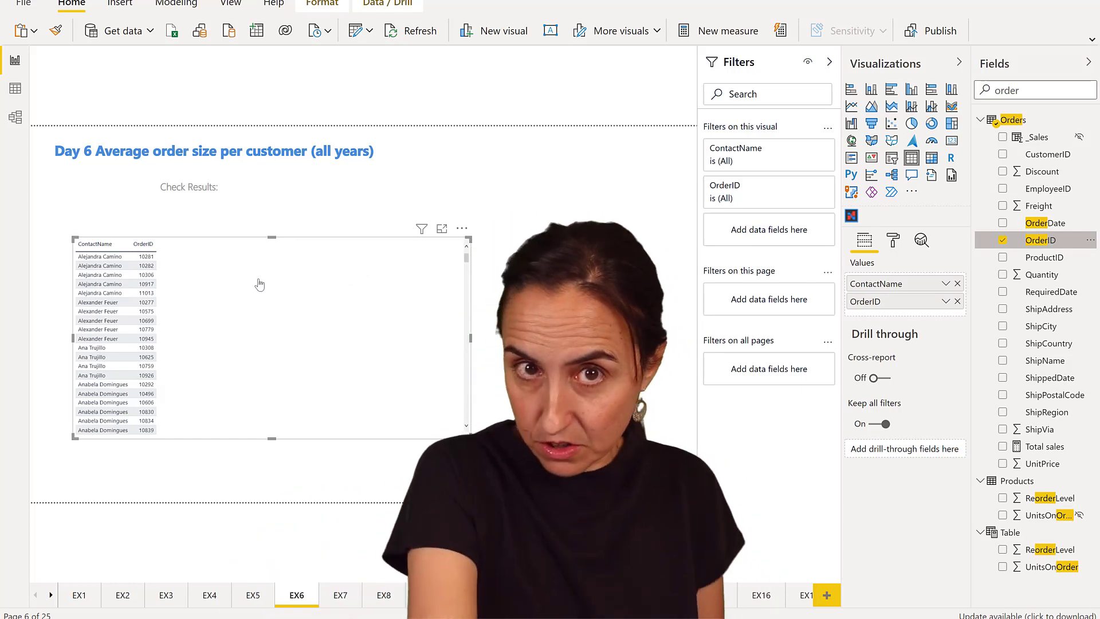
{"action": "left_click", "coordinate": [1052, 96]}
{"action": "key", "text": "ctrl+a"}
{"action": "key", "text": "BackSpace"}
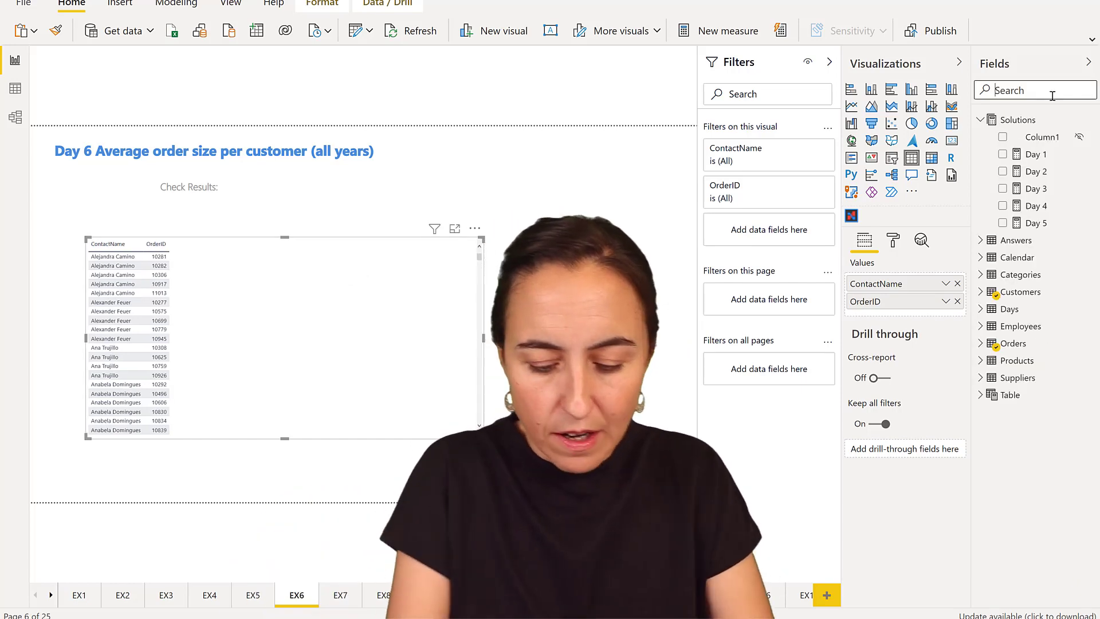
{"action": "type", "text": "prod"}
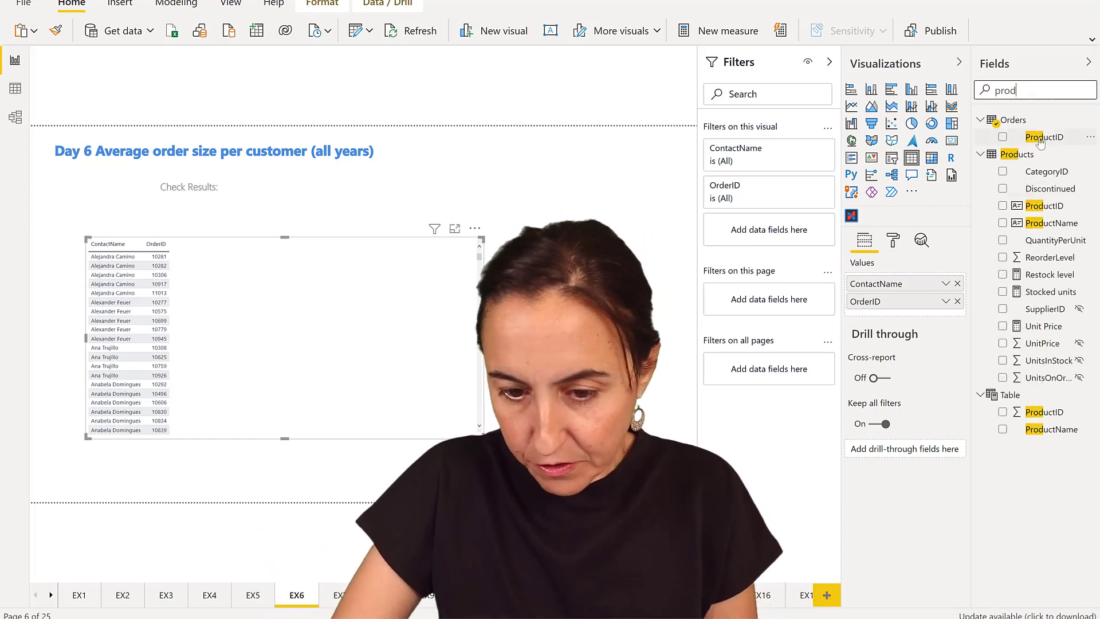
{"action": "left_click_drag", "start_coordinate": [1047, 142], "coordinate": [217, 264]}
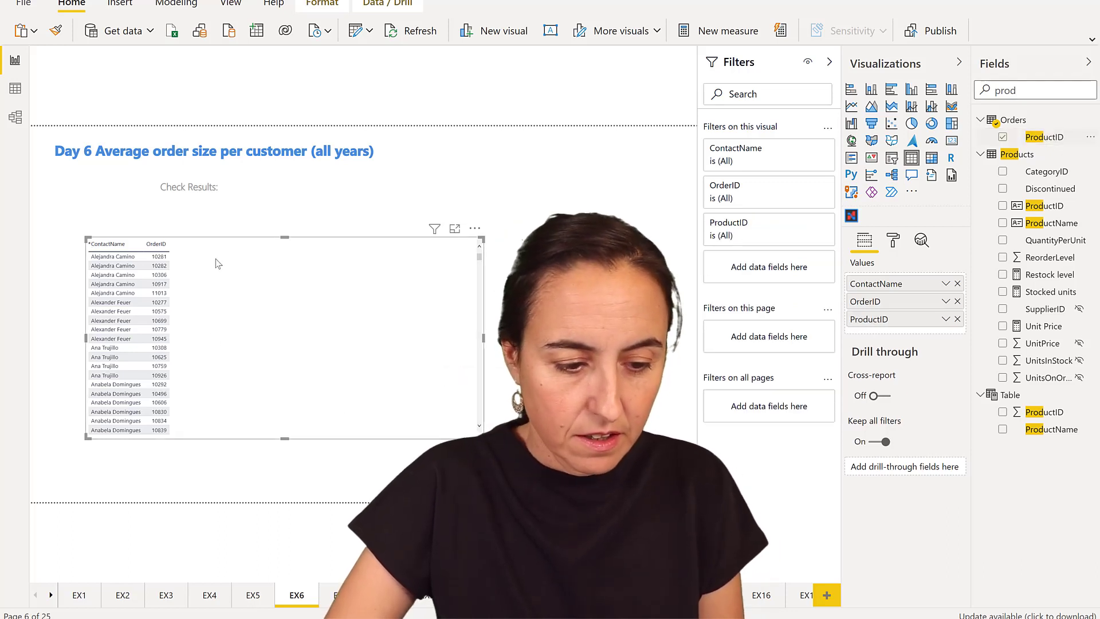
{"action": "left_click", "coordinate": [945, 319]}
{"action": "left_click", "coordinate": [857, 207]}
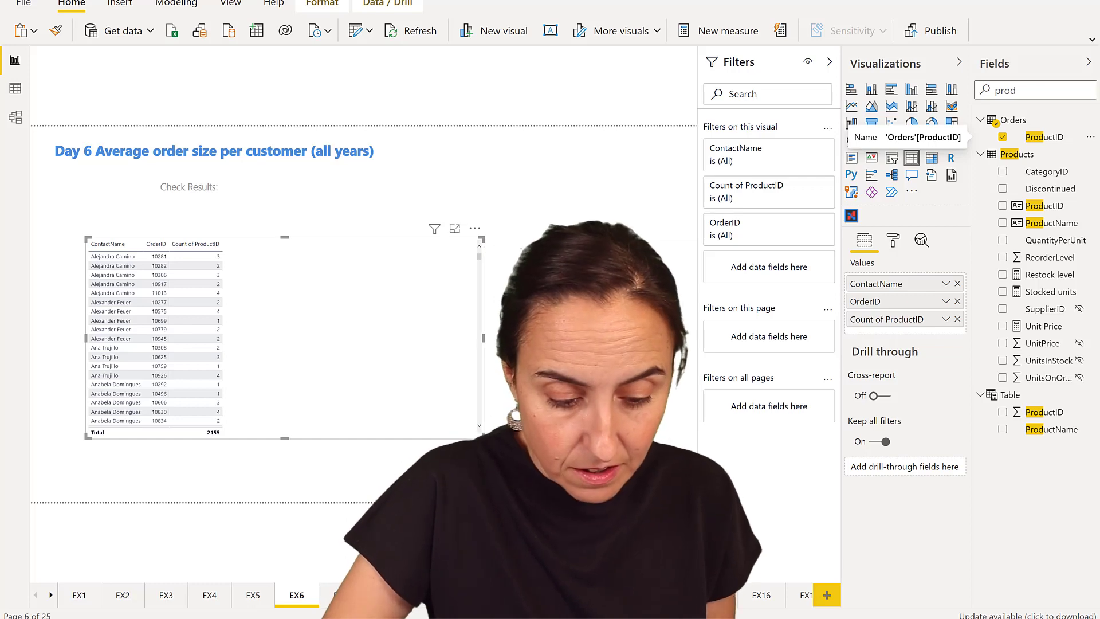
{"action": "mouse_move", "coordinate": [229, 608]}
{"action": "left_click", "coordinate": [223, 564]}
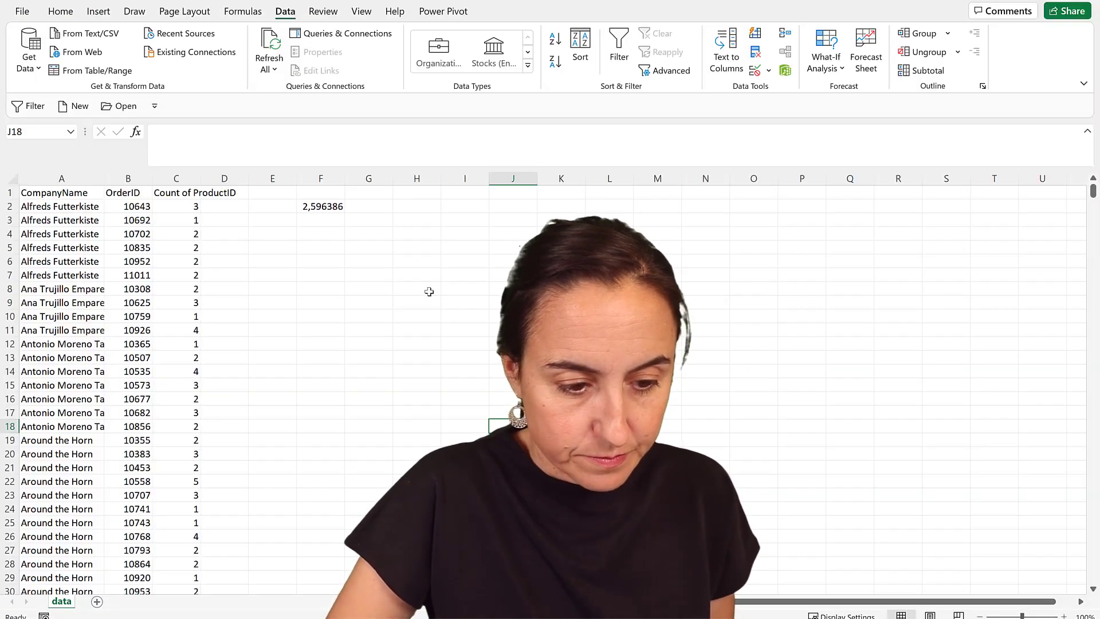
{"action": "scroll", "coordinate": [7, 232], "scroll_direction": "down", "scroll_amount": 6}
{"action": "scroll", "coordinate": [216, 300], "scroll_direction": "up", "scroll_amount": 6}
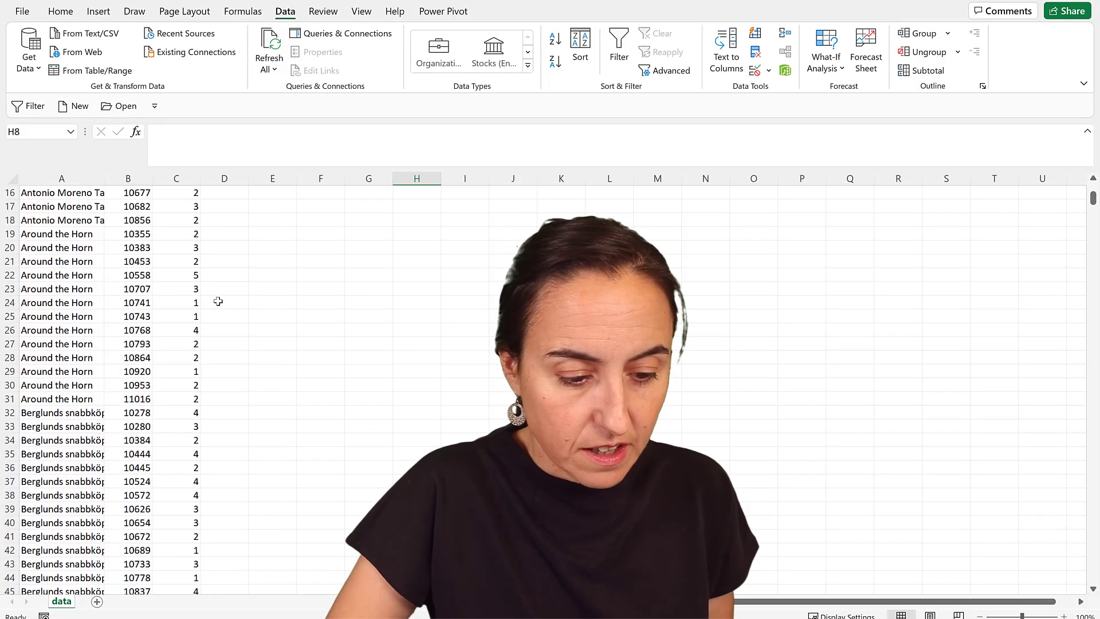
{"action": "left_click", "coordinate": [317, 209]}
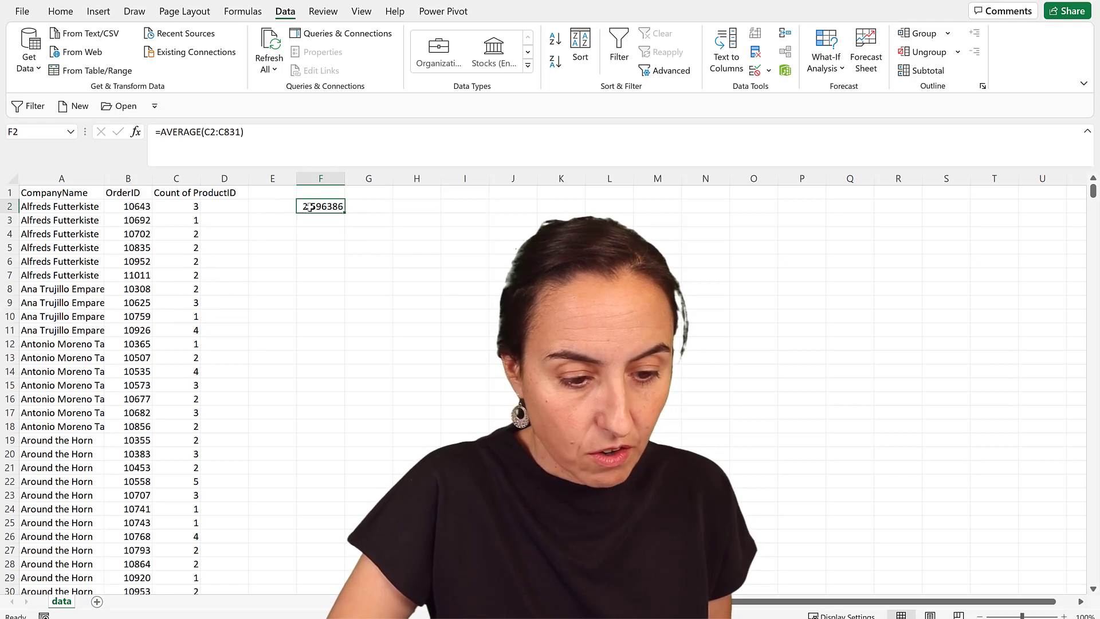
{"action": "double_click", "coordinate": [321, 205]}
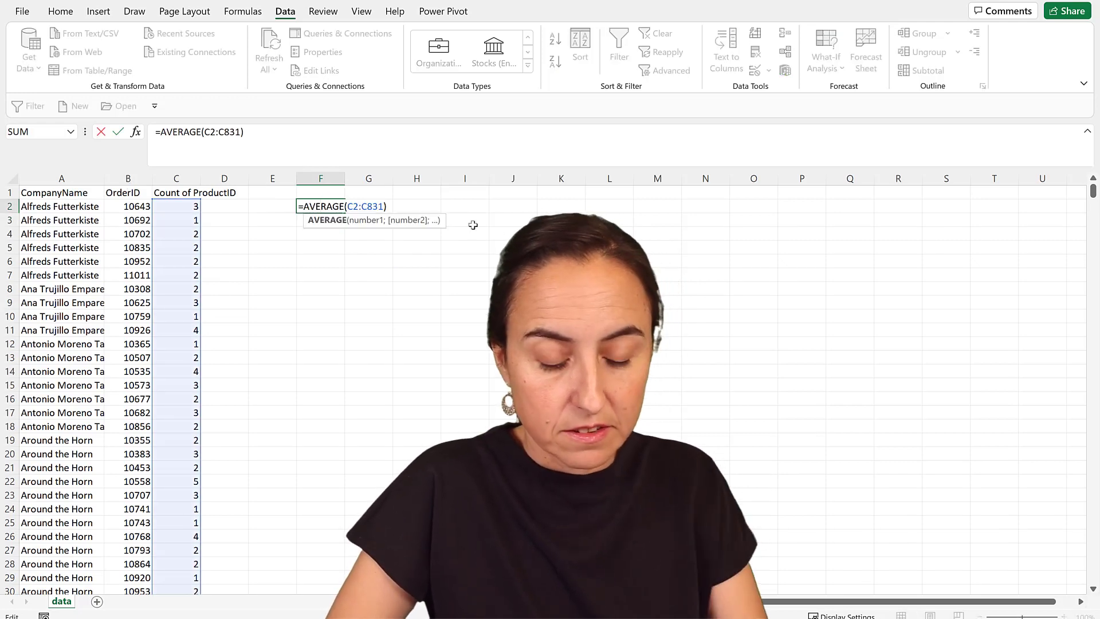
{"action": "key", "text": "Escape"}
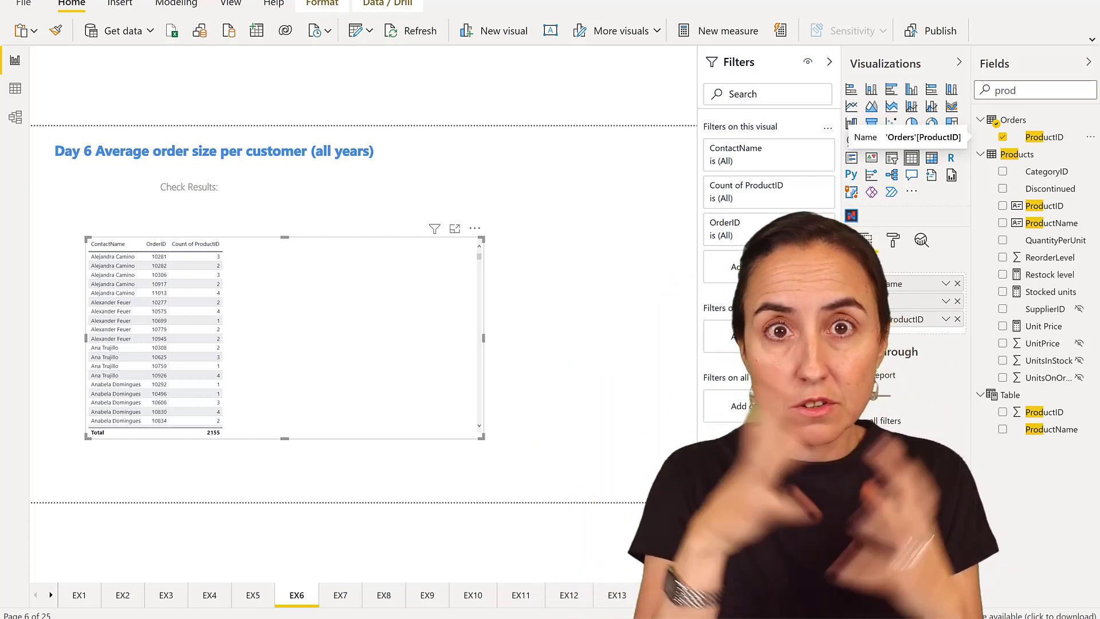
Step: Deselect the visual and switch to the Data view of the model's tables
{"action": "left_click", "coordinate": [269, 105]}
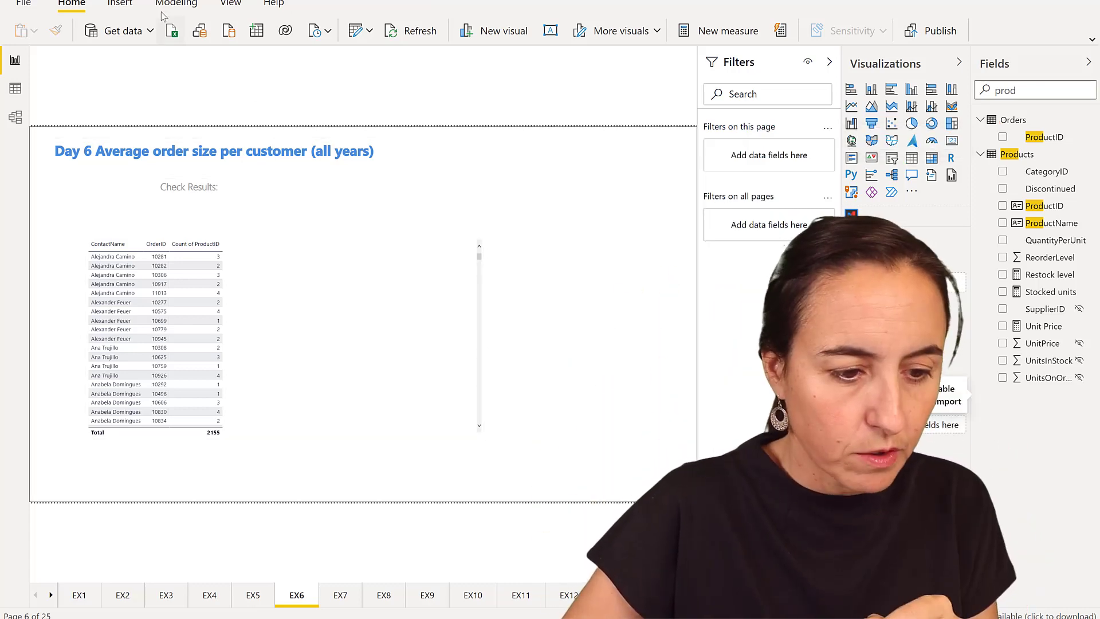
{"action": "left_click", "coordinate": [176, 4]}
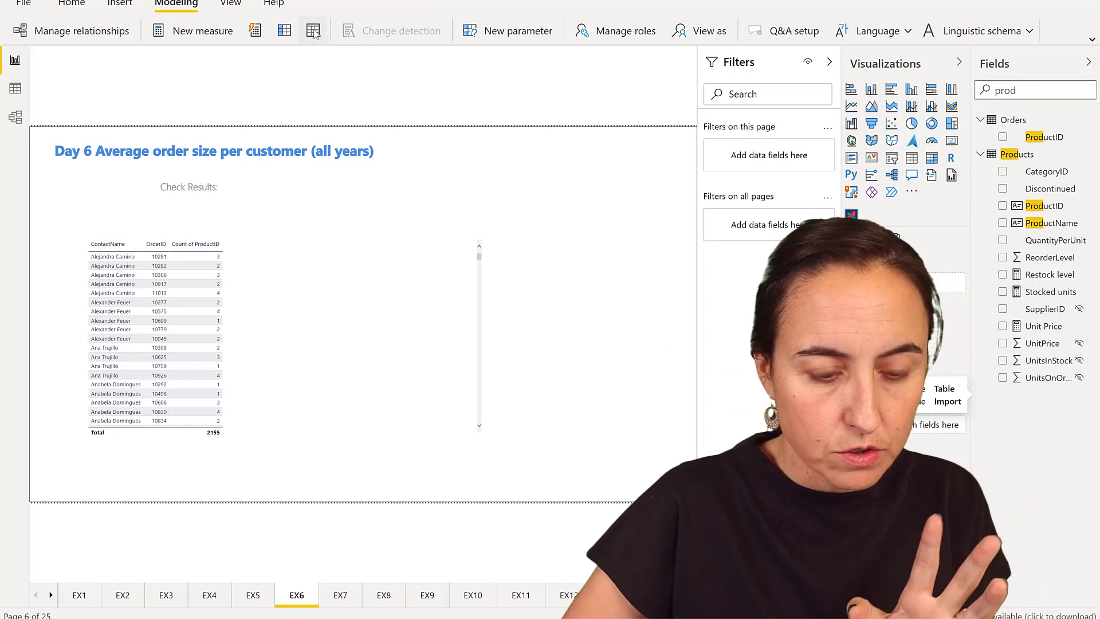
{"action": "left_click", "coordinate": [23, 93]}
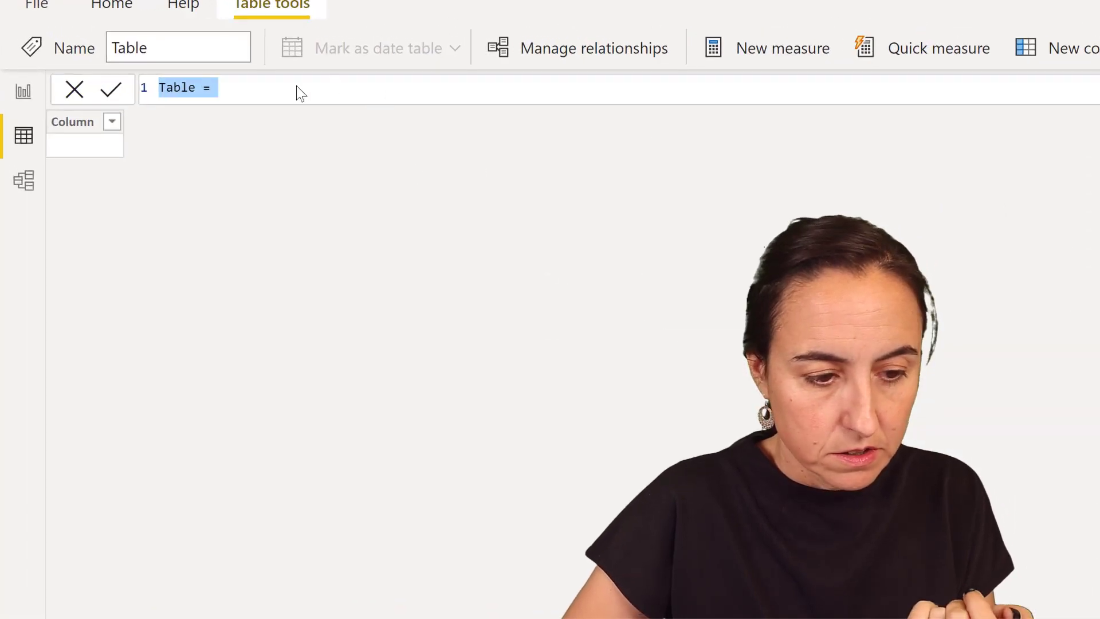
Step: Create calculated table Table = SUMMARIZE(Orders, Orders[OrderID], "ProdCount", COUNTA(Orders[ProductID]))
{"action": "left_click", "coordinate": [210, 60]}
{"action": "key", "text": "shift+Return"}
{"action": "type", "text": "summ"}
{"action": "key", "text": "Tab"}
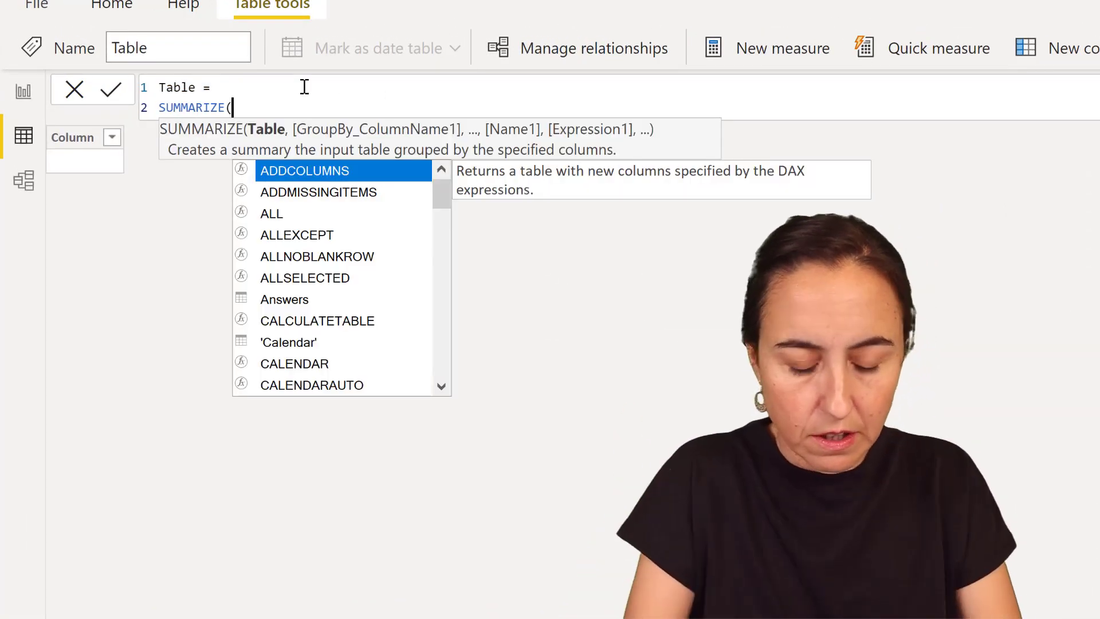
{"action": "type", "text": "or"}
{"action": "key", "text": "Tab"}
{"action": "type", "text": ","}
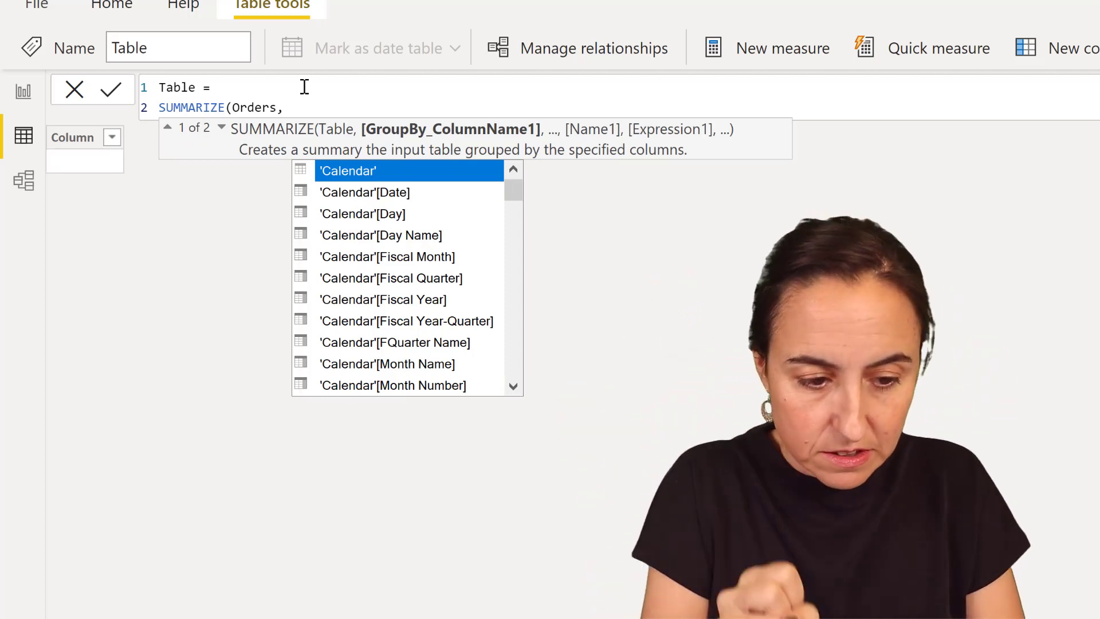
{"action": "type", "text": "orde"}
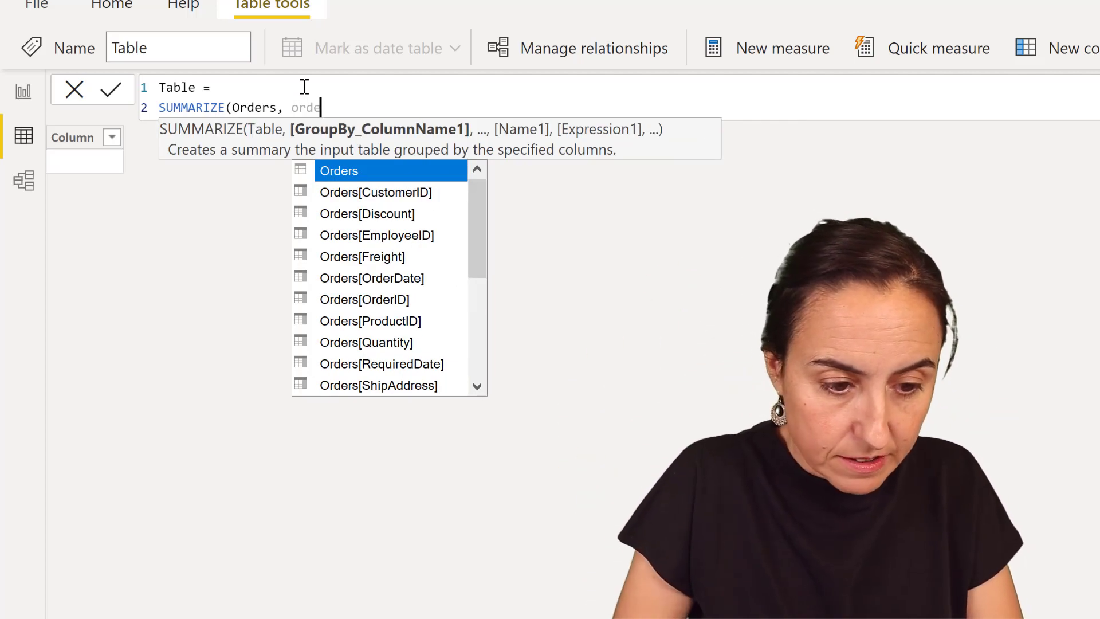
{"action": "key", "text": "Down"}
{"action": "key", "text": "Down"}
{"action": "key", "text": "Down"}
{"action": "key", "text": "Down"}
{"action": "key", "text": "Down"}
{"action": "key", "text": "Down"}
{"action": "key", "text": "Tab"}
{"action": "type", "text": ", "}
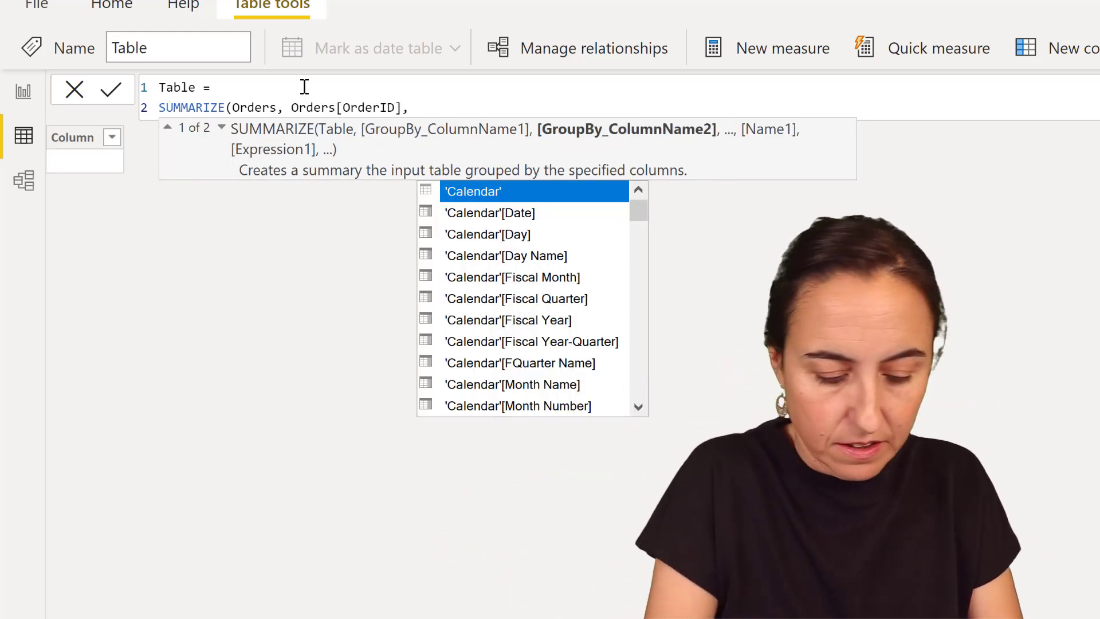
{"action": "type", "text": "\"P"}
{"action": "type", "text": "ro"}
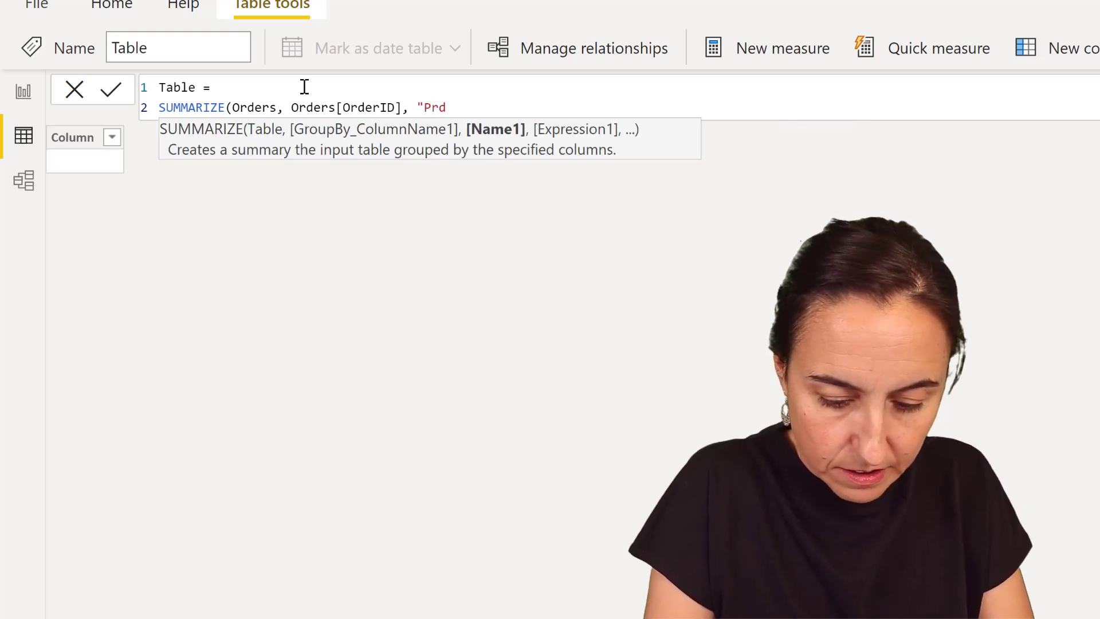
{"action": "type", "text": "dCount"}
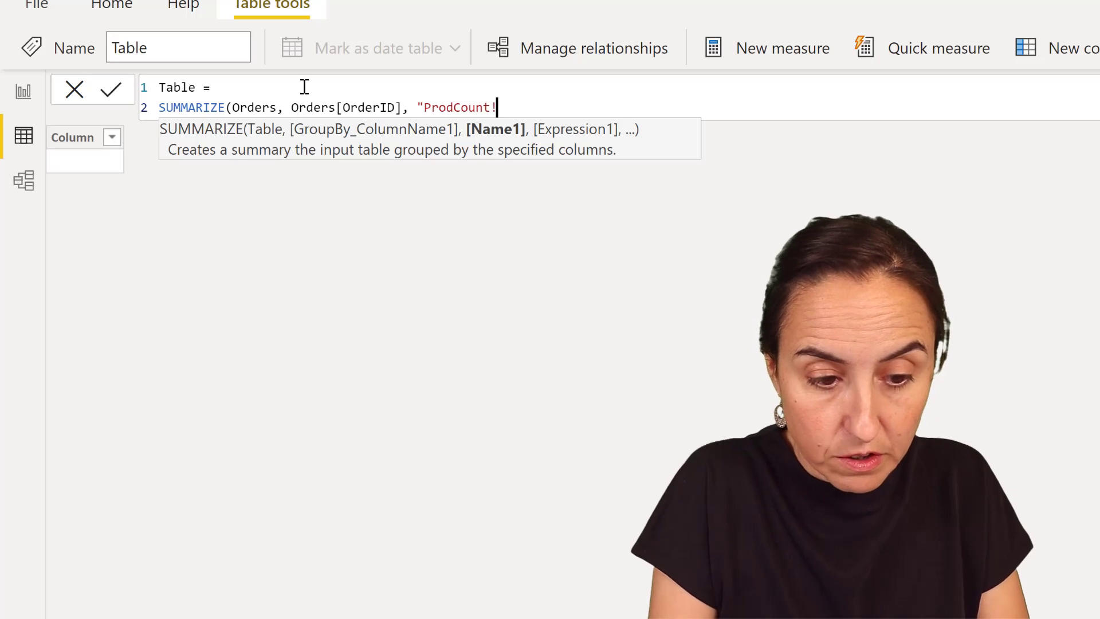
{"action": "type", "text": "\", COUNTA("}
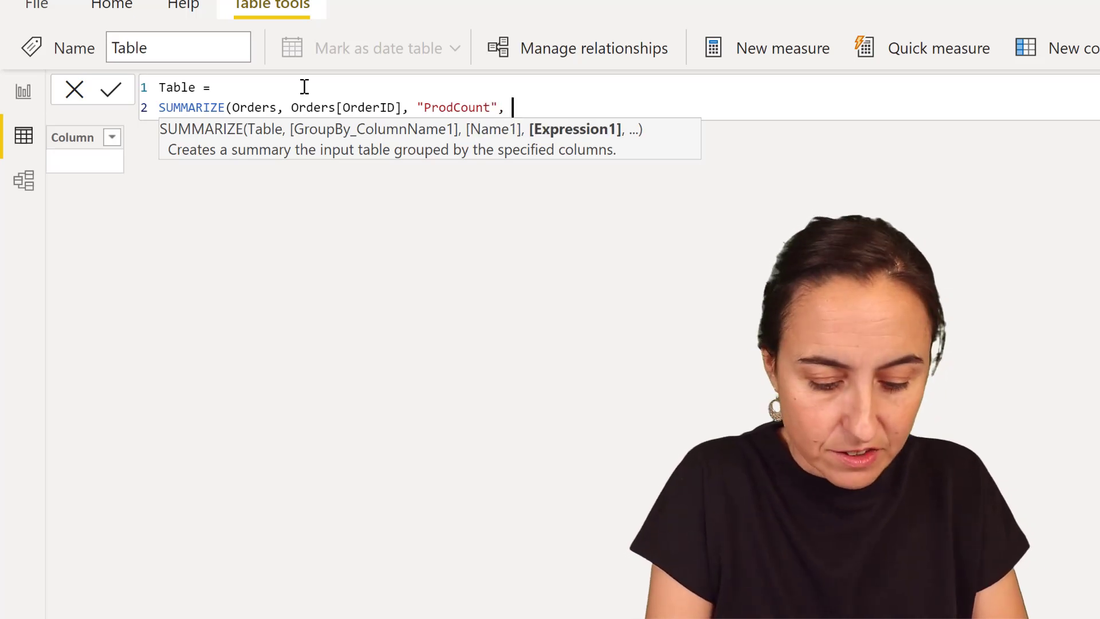
{"action": "type", "text": "pro"}
{"action": "key", "text": "Up"}
{"action": "key", "text": "Tab"}
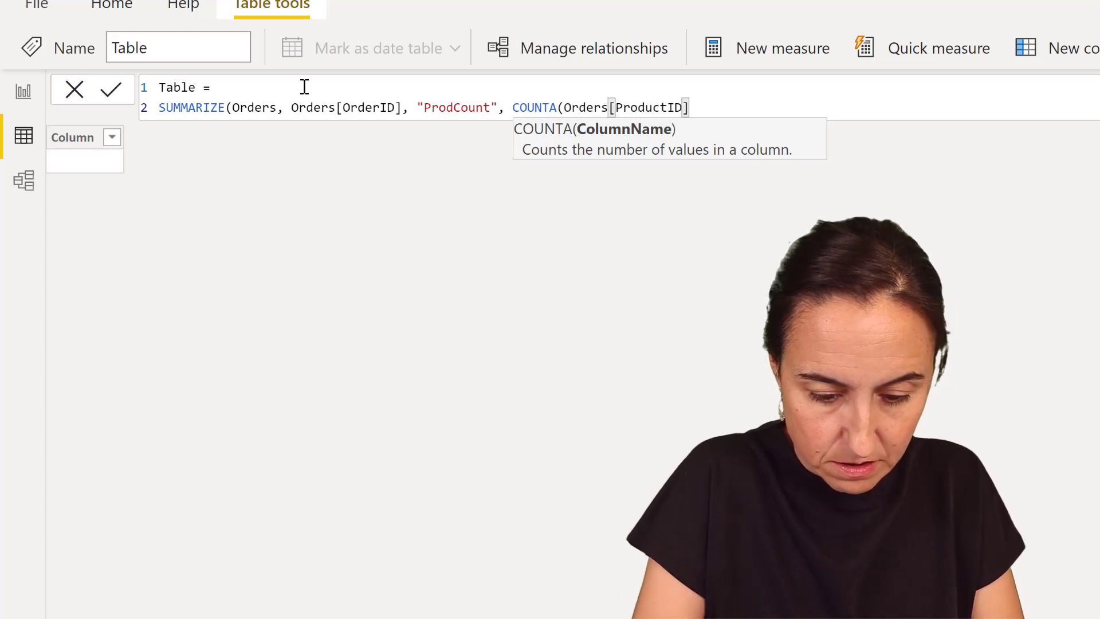
{"action": "type", "text": "))"}
{"action": "key", "text": "Return"}
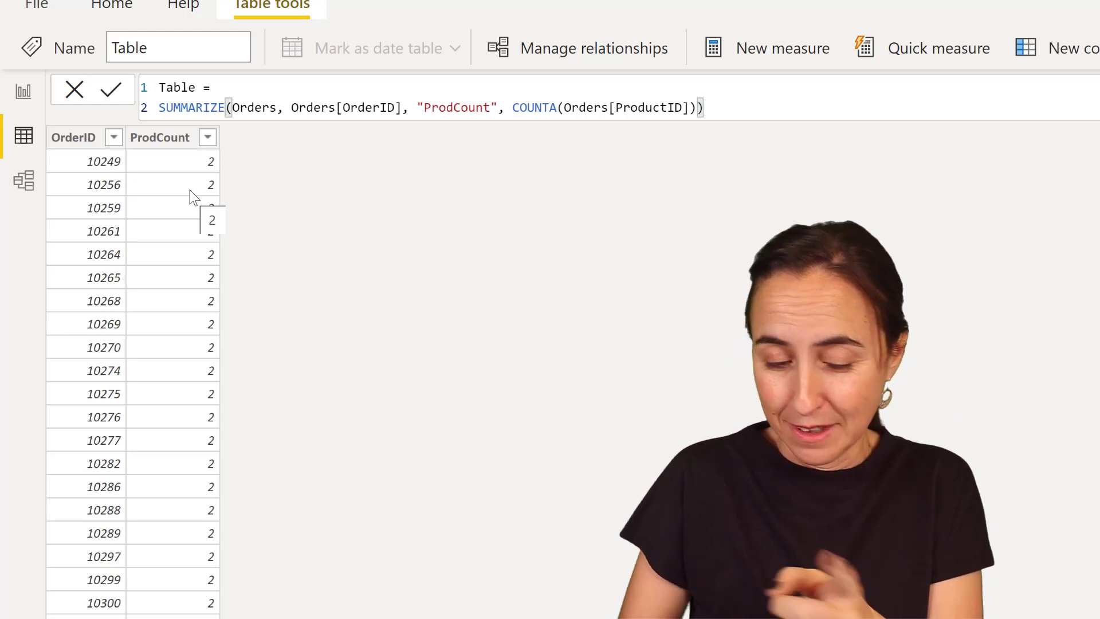
Step: Copy the SUMMARIZE expression from the formula bar and return to the report page
{"action": "left_click_drag", "start_coordinate": [756, 98], "coordinate": [252, 115]}
{"action": "left_click_drag", "start_coordinate": [731, 109], "coordinate": [150, 109]}
{"action": "key", "text": "ctrl+c"}
{"action": "left_click", "coordinate": [231, 110]}
{"action": "left_click", "coordinate": [22, 95]}
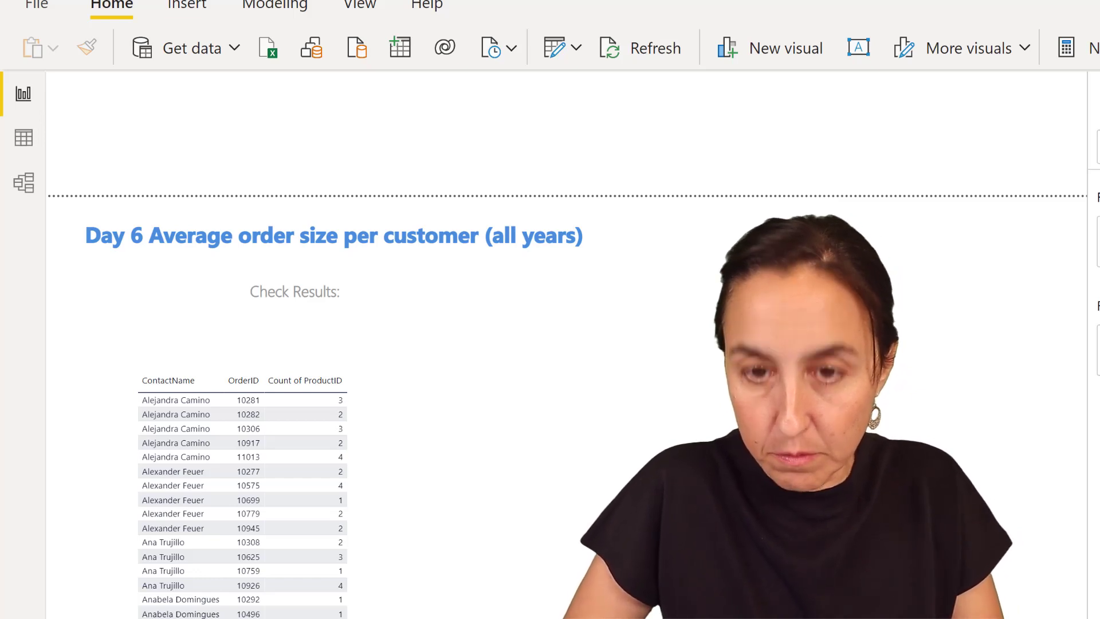
Step: Create a new measure named Day 6 starting with the AVERAGEX function
{"action": "key", "text": "alt+h"}
{"action": "type", "text": "n"}
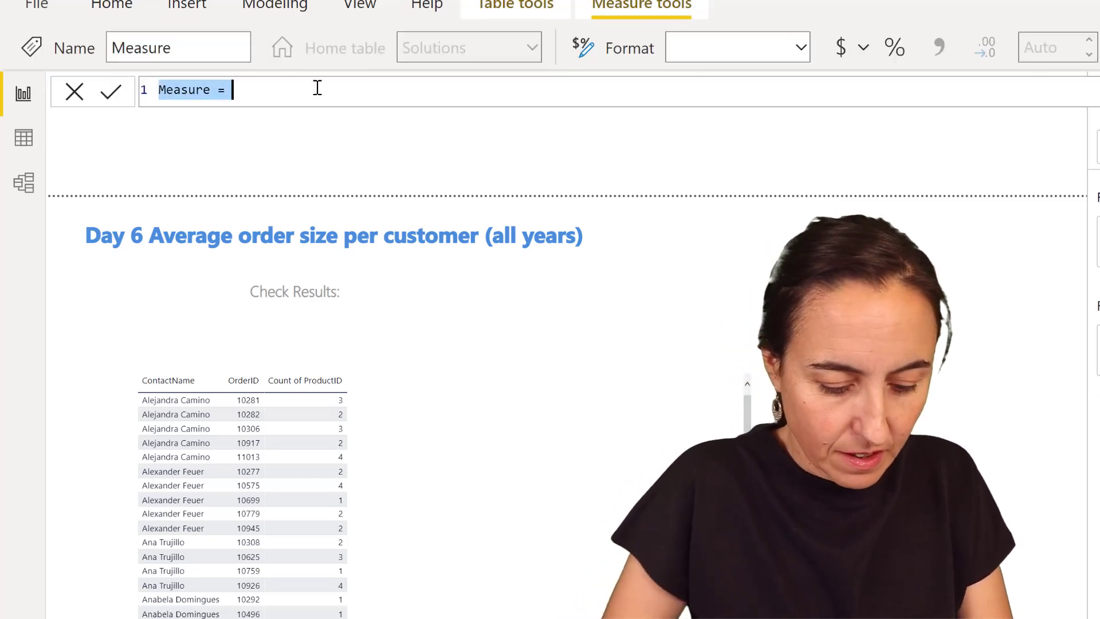
{"action": "type", "text": "Day 6"}
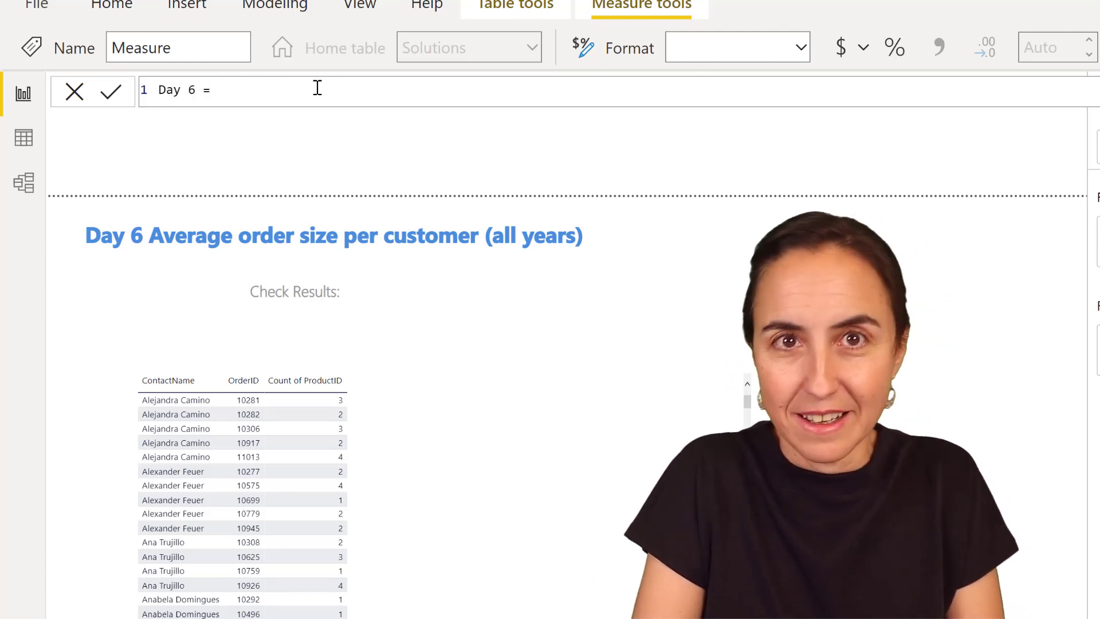
{"action": "key", "text": "shift+Return"}
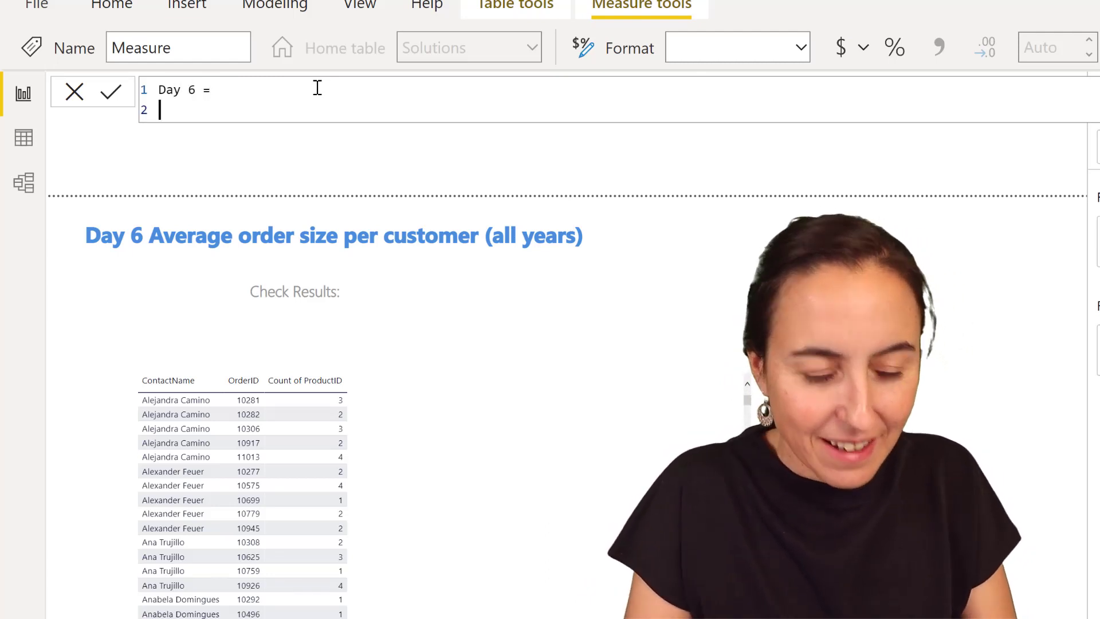
{"action": "type", "text": "c"}
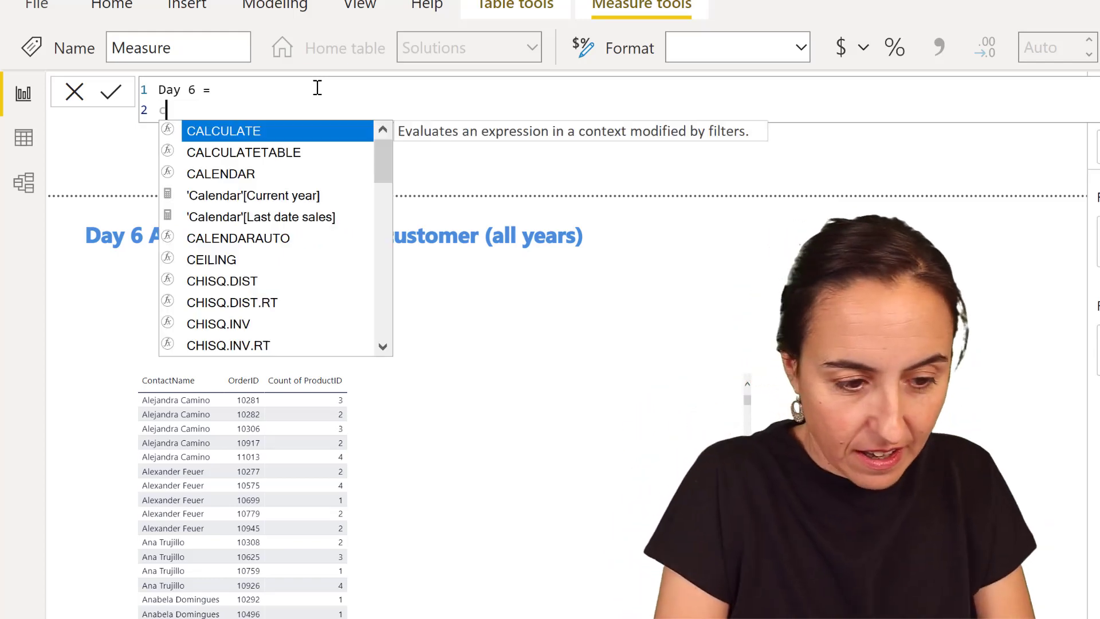
{"action": "key", "text": "BackSpace"}
{"action": "type", "text": "av"}
{"action": "key", "text": "Down"}
{"action": "key", "text": "Down"}
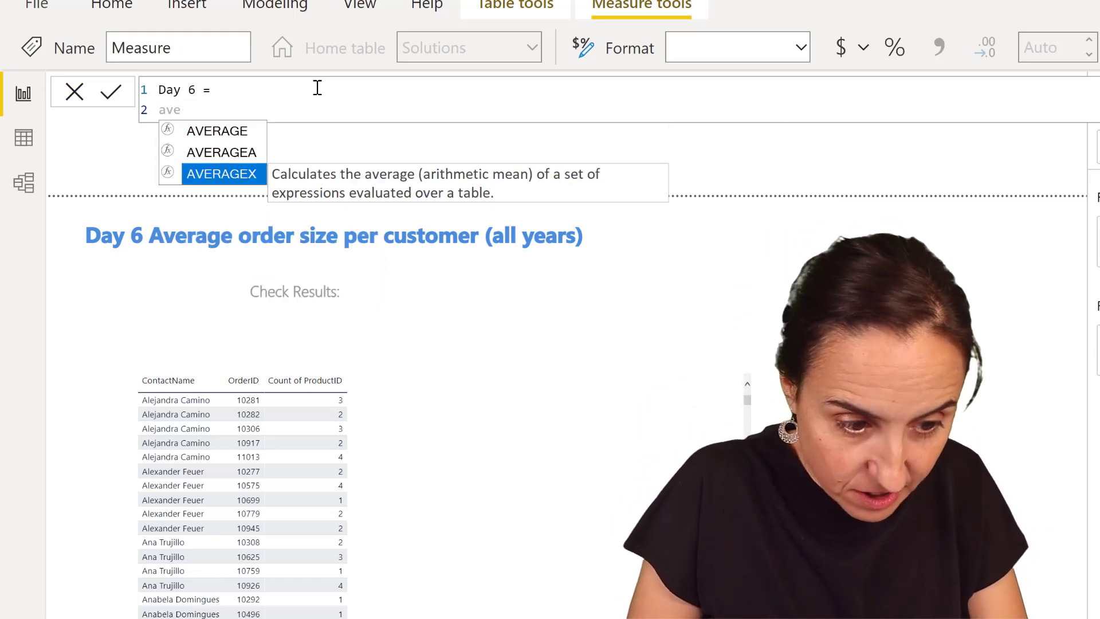
{"action": "key", "text": "Tab"}
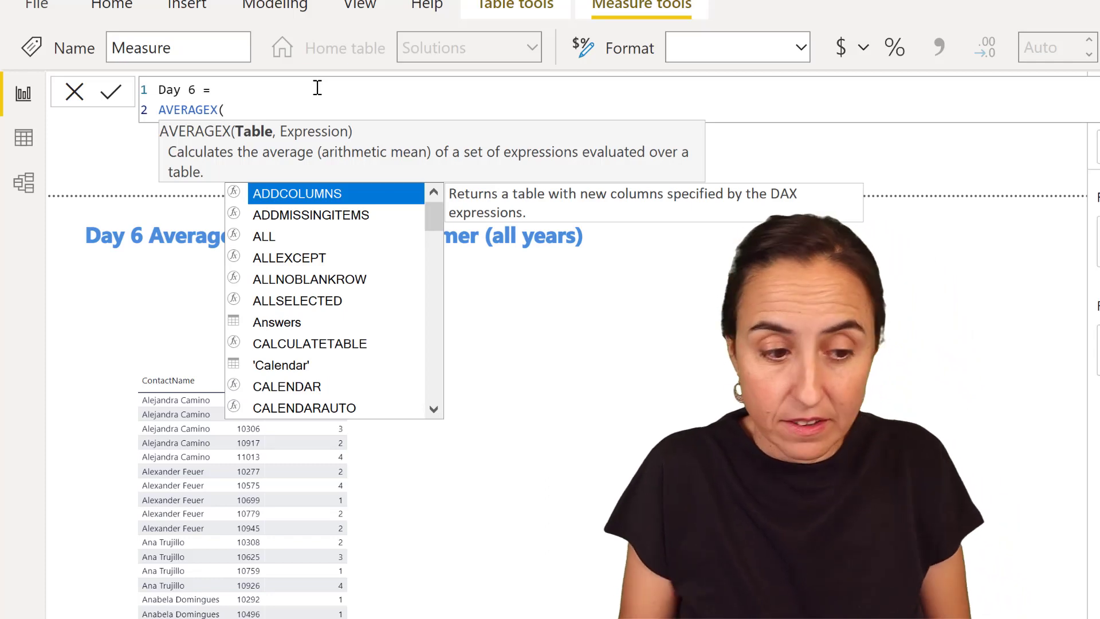
Step: Paste the SUMMARIZE expression as AVERAGEX's table, average [ProdCount], and commit the measure
{"action": "key", "text": "shift+Return"}
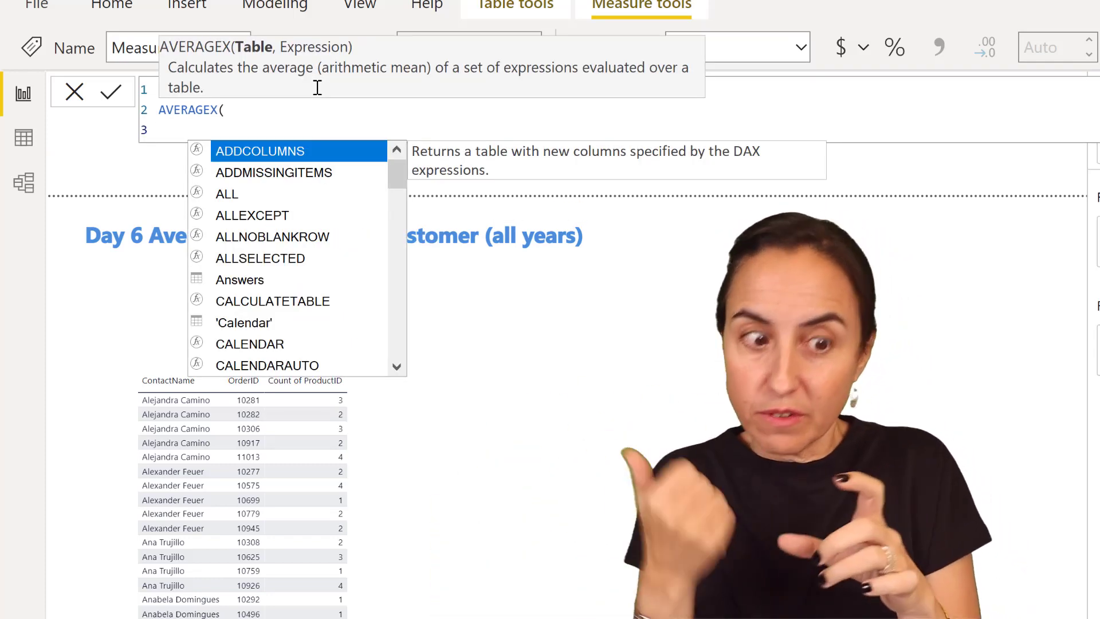
{"action": "key", "text": "ctrl+v"}
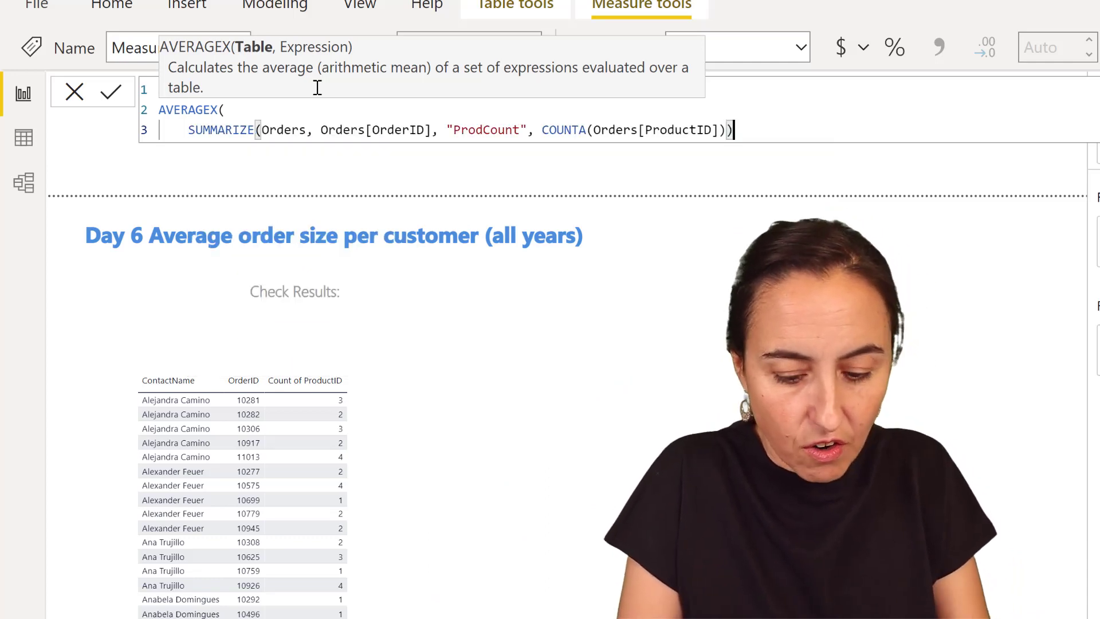
{"action": "type", "text": ","}
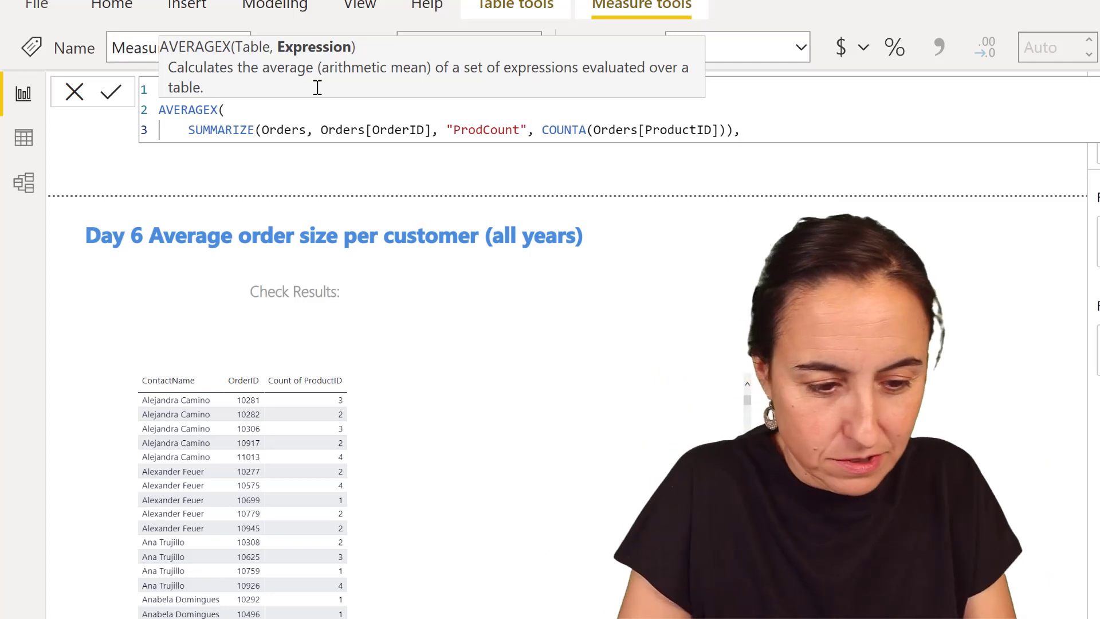
{"action": "key", "text": "shift+Return"}
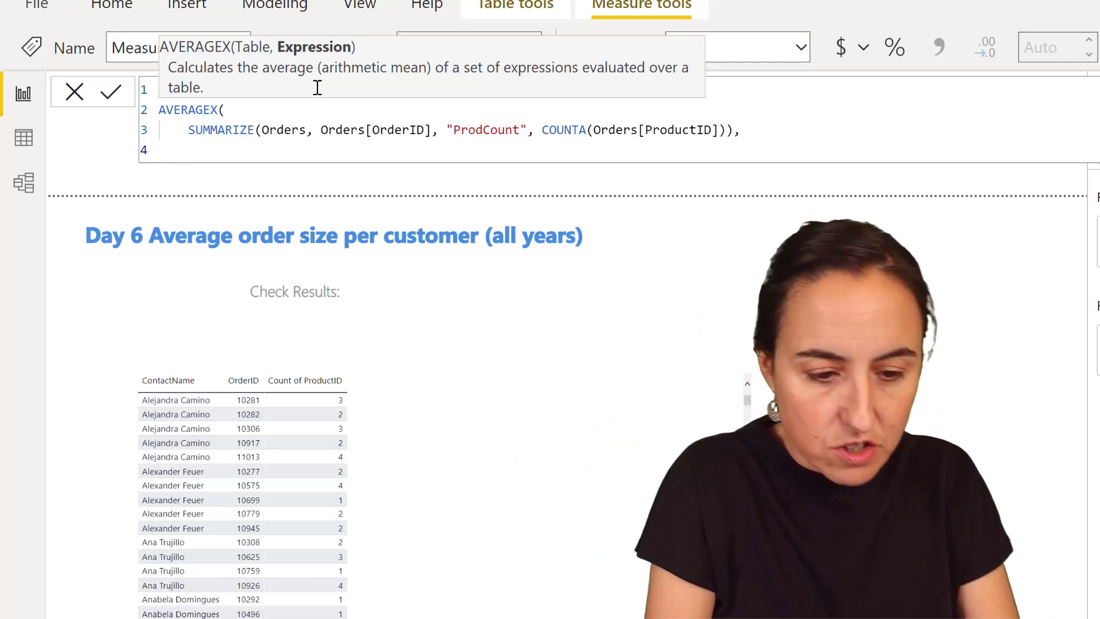
{"action": "type", "text": "po"}
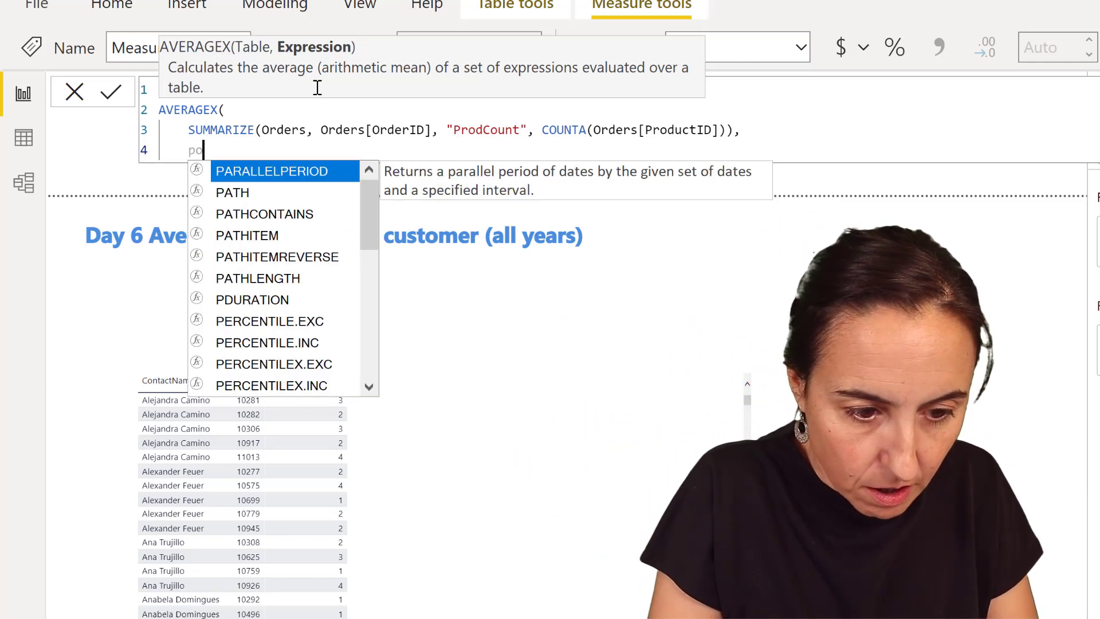
{"action": "type", "text": "rod"}
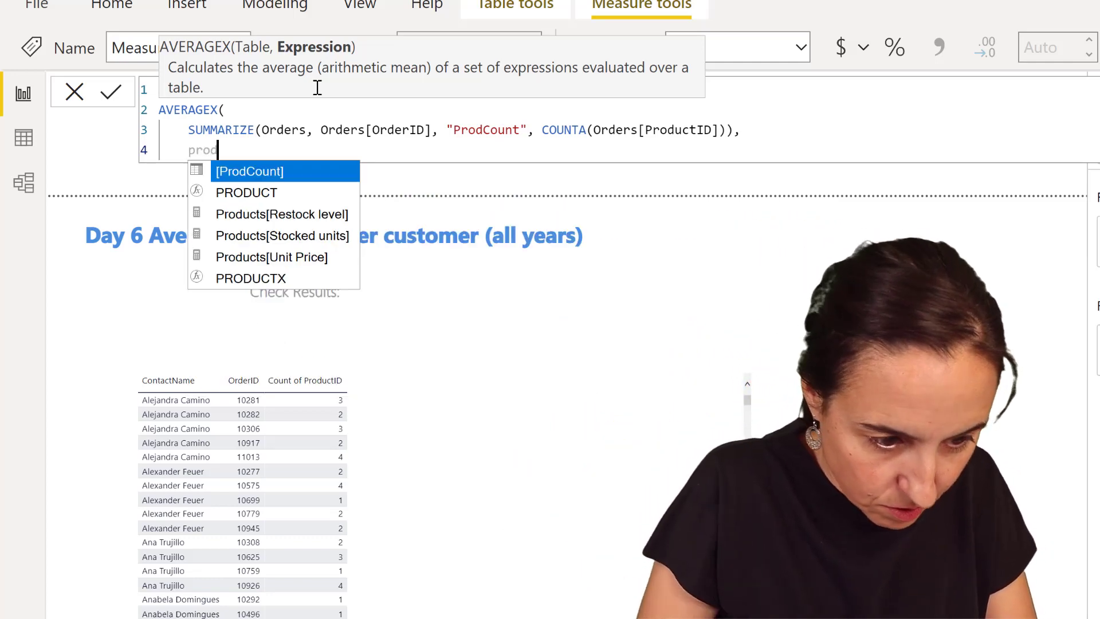
{"action": "key", "text": "Up"}
{"action": "key", "text": "Tab"}
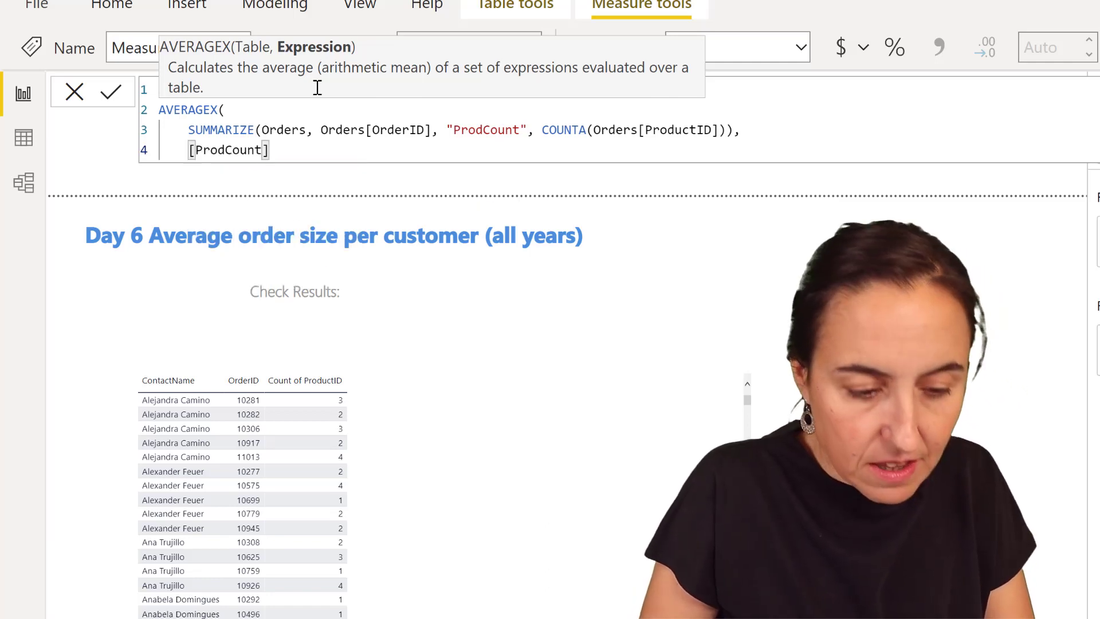
{"action": "type", "text": ")"}
{"action": "key", "text": "Return"}
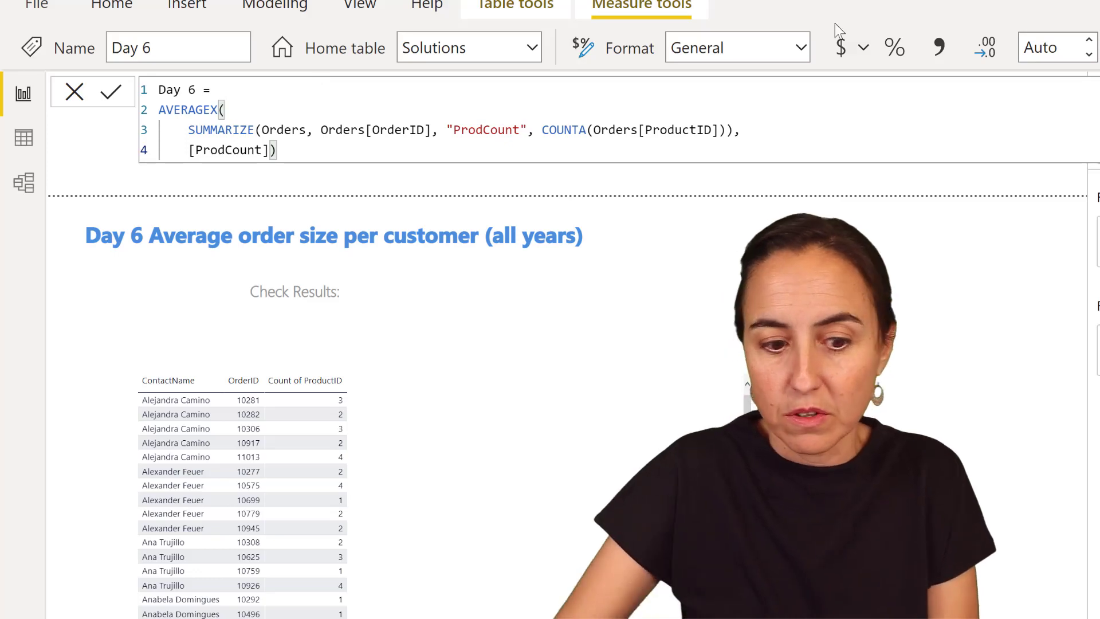
Step: Place the Day 6 measure on the page as a card showing 2.60, wider and shorter
{"action": "left_click", "coordinate": [819, 508]}
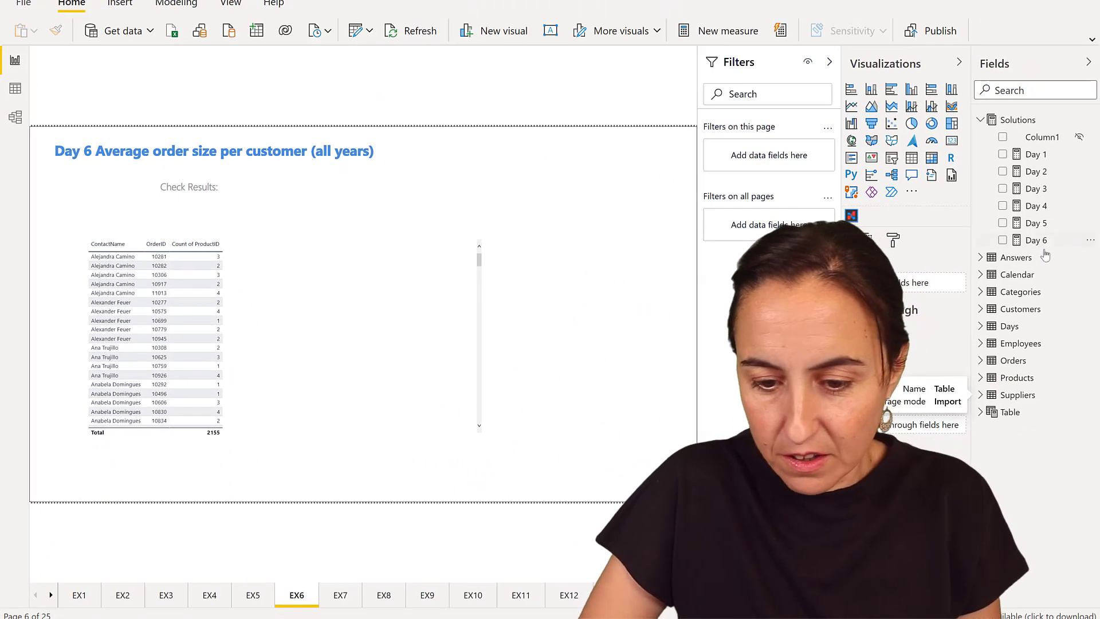
{"action": "left_click_drag", "start_coordinate": [584, 296], "coordinate": [588, 297]}
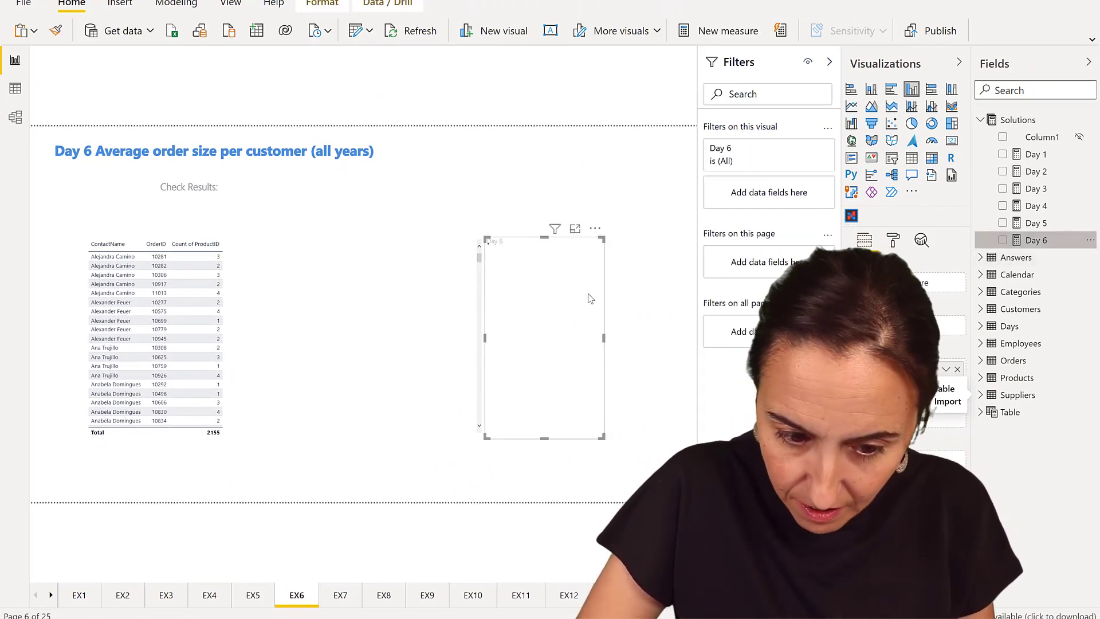
{"action": "left_click", "coordinate": [951, 142]}
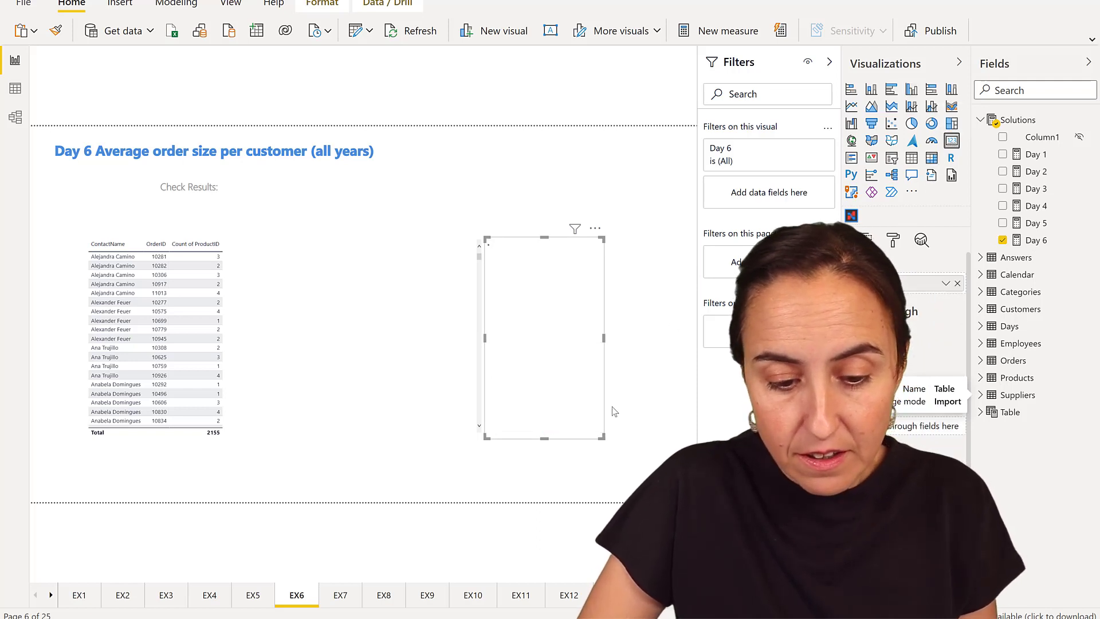
{"action": "left_click_drag", "start_coordinate": [601, 435], "coordinate": [648, 322]}
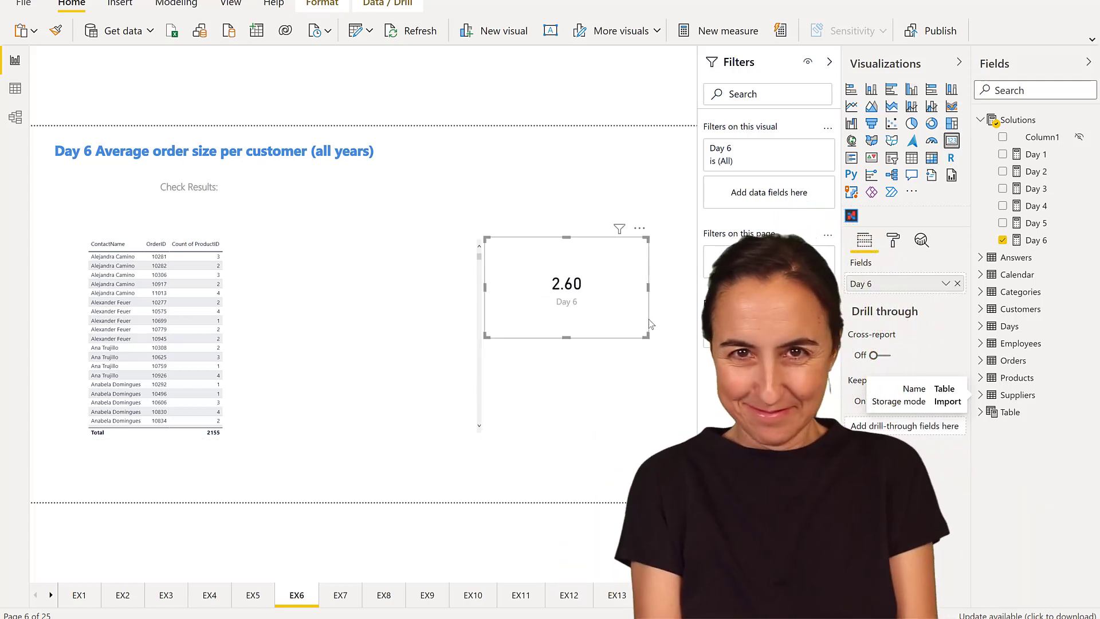